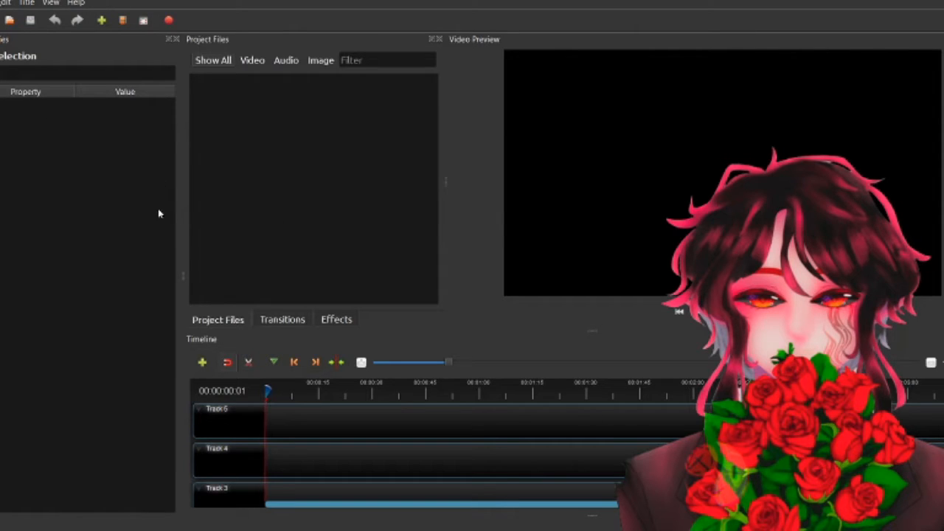
- Add the black-and-white hall image to the timeline at the start of Track 3
{"action": "left_click_drag", "start_coordinate": [221, 96], "coordinate": [246, 454]}
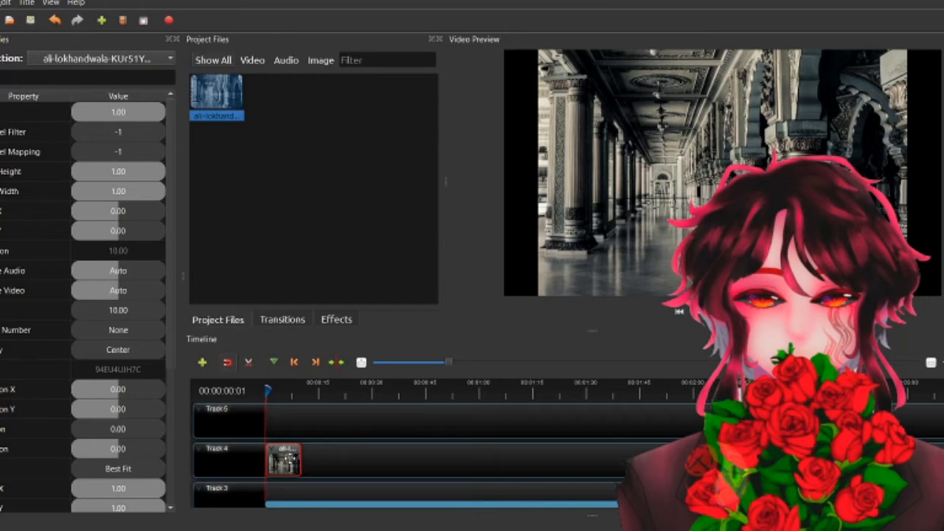
{"action": "left_click_drag", "start_coordinate": [284, 458], "coordinate": [284, 490]}
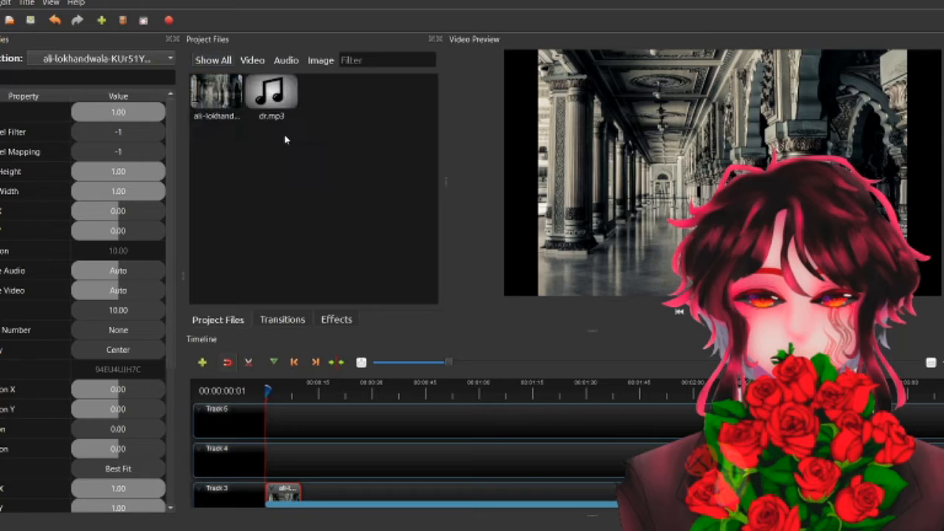
- Place dr.mp3 at the start of Track 4 and extend the hall image to cover the audio's length
{"action": "left_click_drag", "start_coordinate": [271, 100], "coordinate": [442, 457]}
{"action": "scroll", "coordinate": [337, 448], "scroll_direction": "down", "scroll_amount": 1}
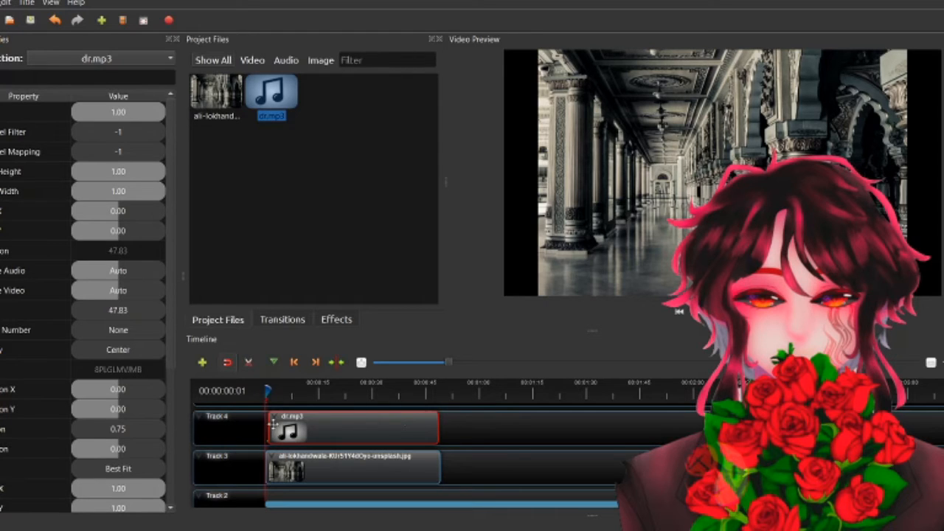
{"action": "left_click_drag", "start_coordinate": [275, 435], "coordinate": [273, 435]}
- Enable a dark red waveform on the dr.mp3 clip and preview it, returning the playhead to the start
{"action": "scroll", "coordinate": [67, 463], "scroll_direction": "down", "scroll_amount": 2}
{"action": "scroll", "coordinate": [67, 463], "scroll_direction": "down", "scroll_amount": 1}
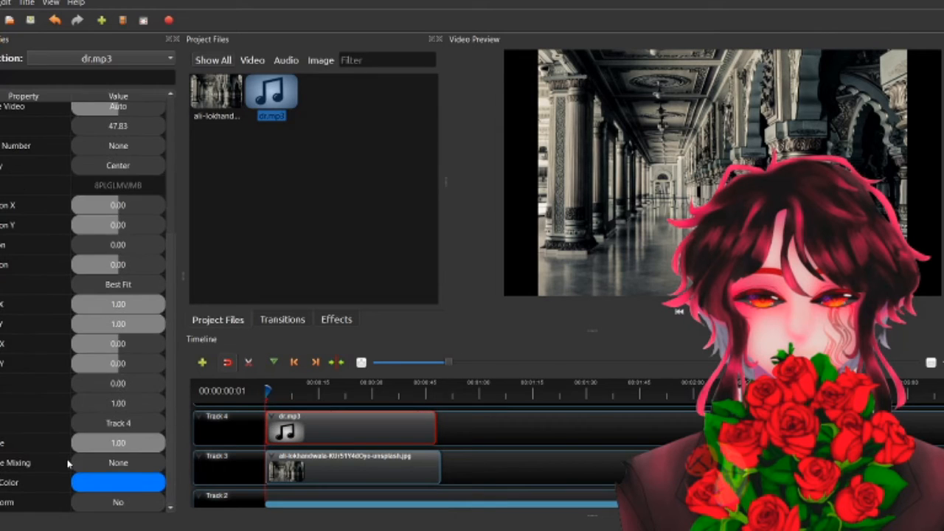
{"action": "left_click", "coordinate": [80, 507]}
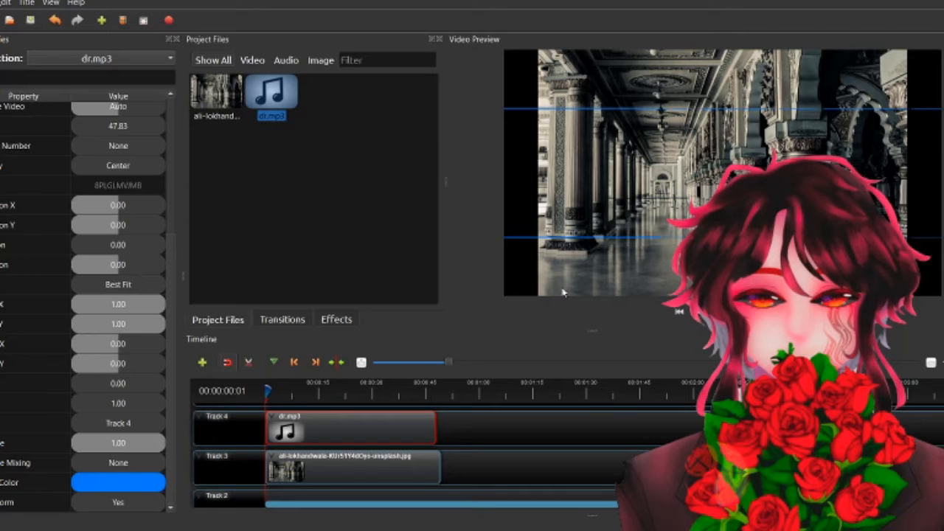
{"action": "left_click", "coordinate": [560, 376]}
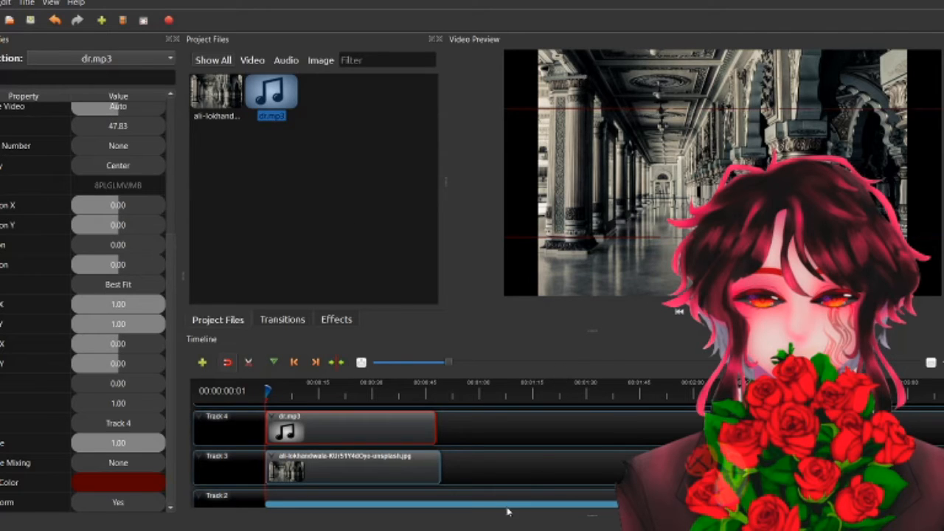
{"action": "key", "text": "space"}
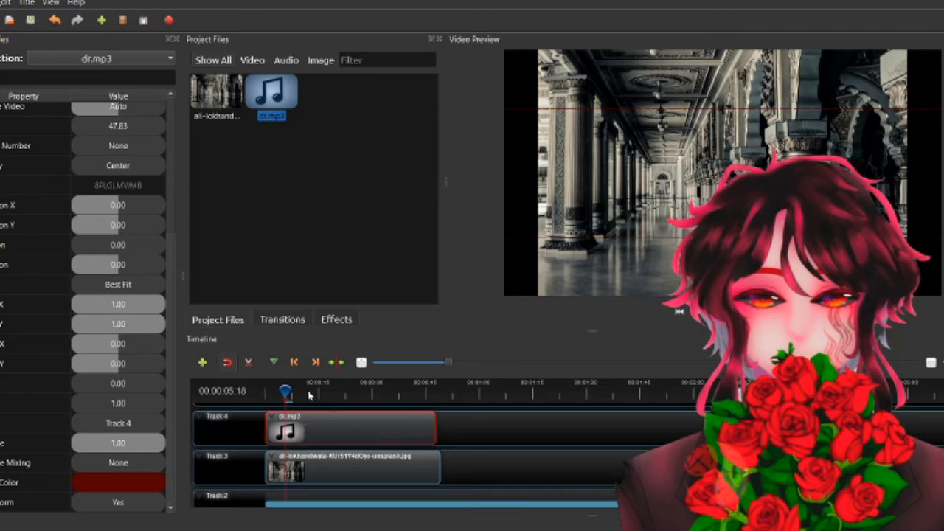
{"action": "left_click", "coordinate": [237, 401]}
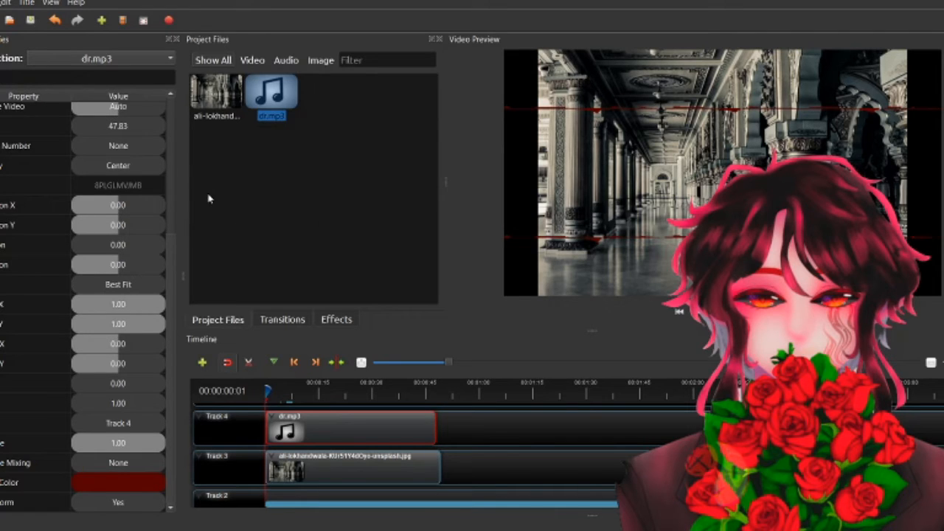
- Place simp-removebg-preview.png on Track 5 over the length of the audio and set its Location X to -0.22
{"action": "scroll", "coordinate": [392, 425], "scroll_direction": "up", "scroll_amount": 1}
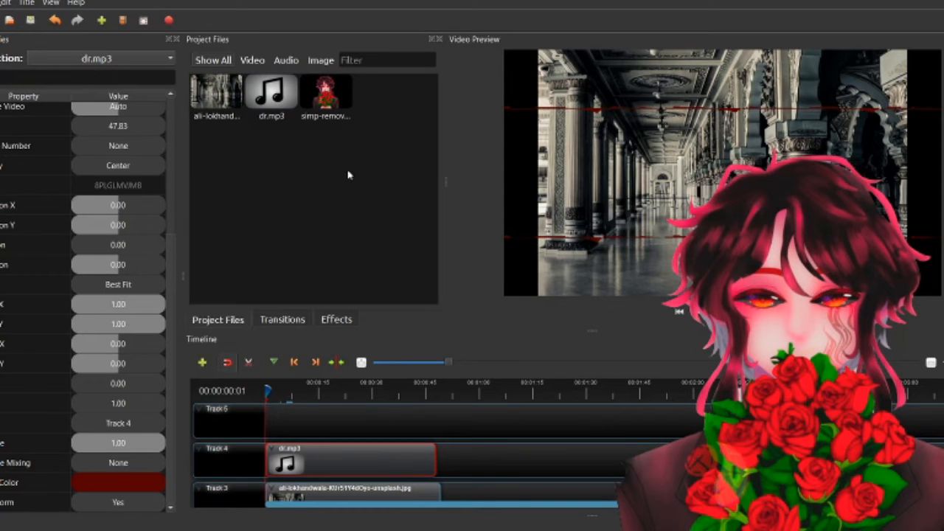
{"action": "left_click_drag", "start_coordinate": [326, 94], "coordinate": [441, 413]}
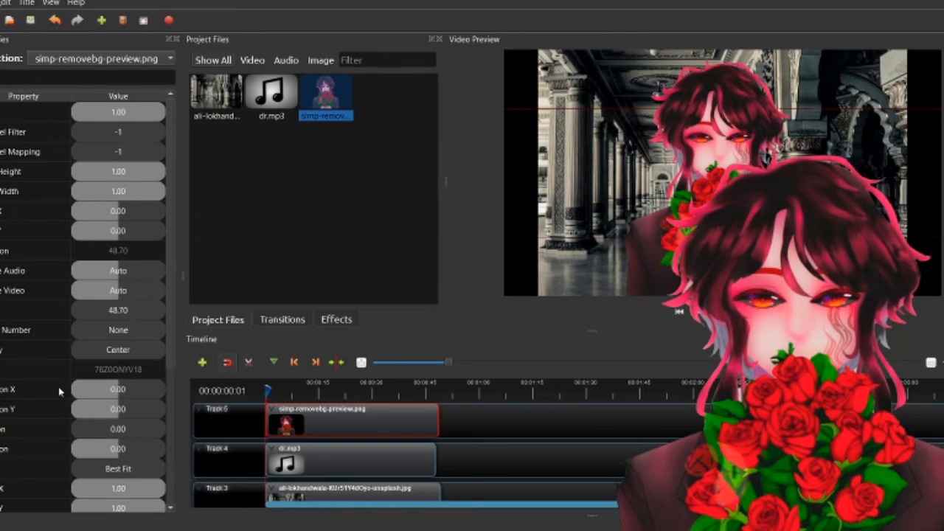
{"action": "mouse_move", "coordinate": [118, 389]}
{"action": "left_mouse_down"}
{"action": "mouse_move", "coordinate": [103, 388]}
{"action": "mouse_move", "coordinate": [108, 381]}
{"action": "left_mouse_up"}
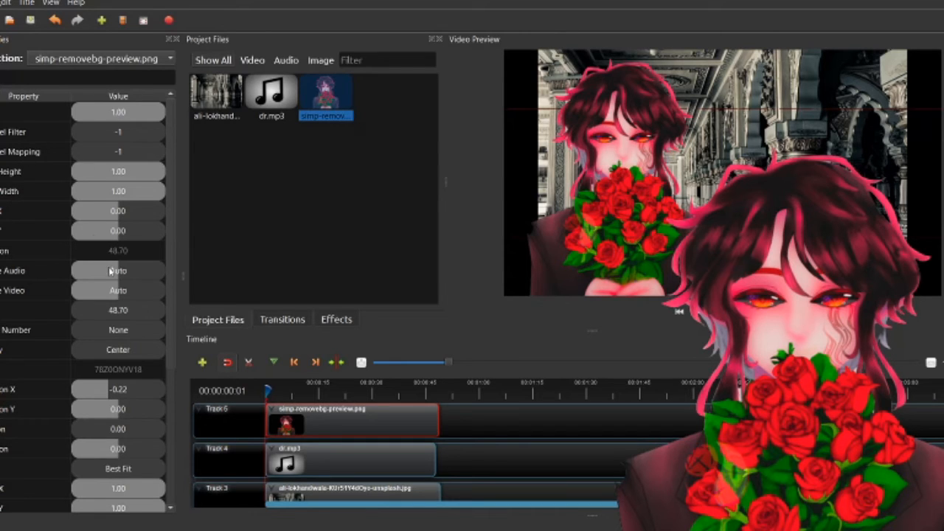
- Move the three existing clips down one track each to free Track 5
{"action": "left_click", "coordinate": [366, 297]}
{"action": "scroll", "coordinate": [464, 446], "scroll_direction": "down", "scroll_amount": 2}
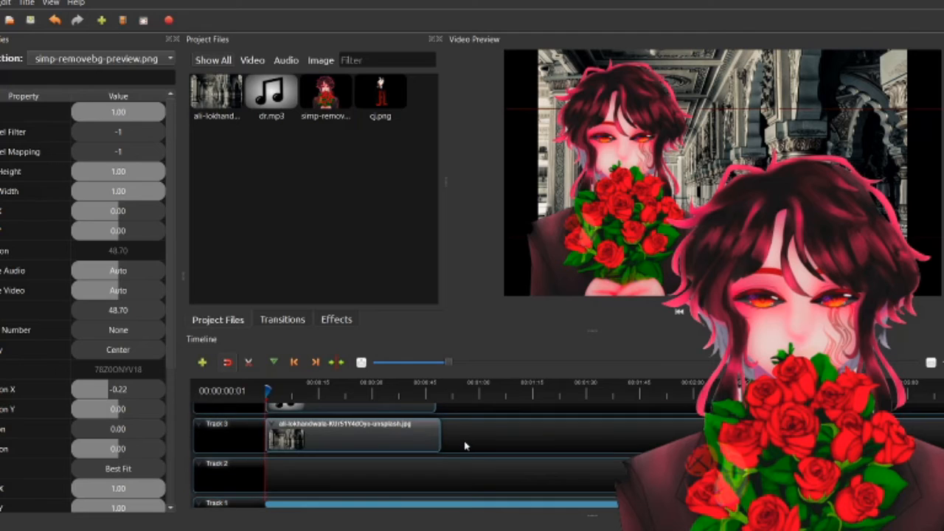
{"action": "left_click_drag", "start_coordinate": [466, 446], "coordinate": [325, 407]}
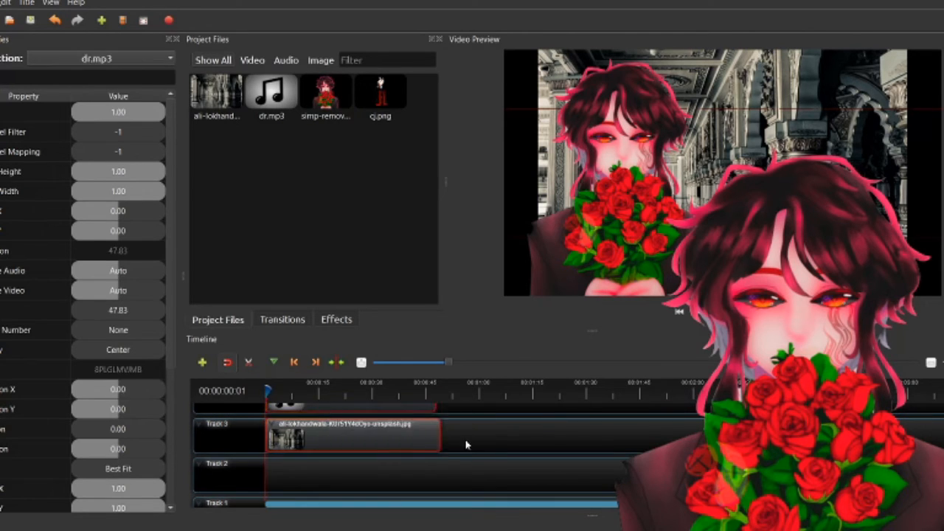
{"action": "scroll", "coordinate": [473, 451], "scroll_direction": "up", "scroll_amount": 2}
{"action": "left_click_drag", "start_coordinate": [477, 492], "coordinate": [372, 447]}
- Place cj.png on Track 5, extend it to match the other clips, and set its Location X to 0.30
{"action": "left_click_drag", "start_coordinate": [380, 96], "coordinate": [251, 391]}
{"action": "left_click_drag", "start_coordinate": [304, 413], "coordinate": [439, 424]}
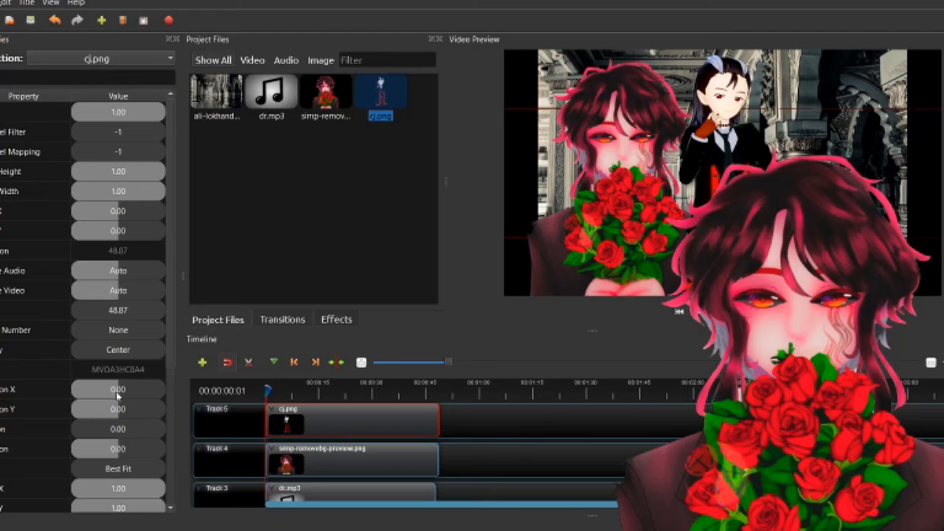
{"action": "left_click_drag", "start_coordinate": [118, 393], "coordinate": [134, 389]}
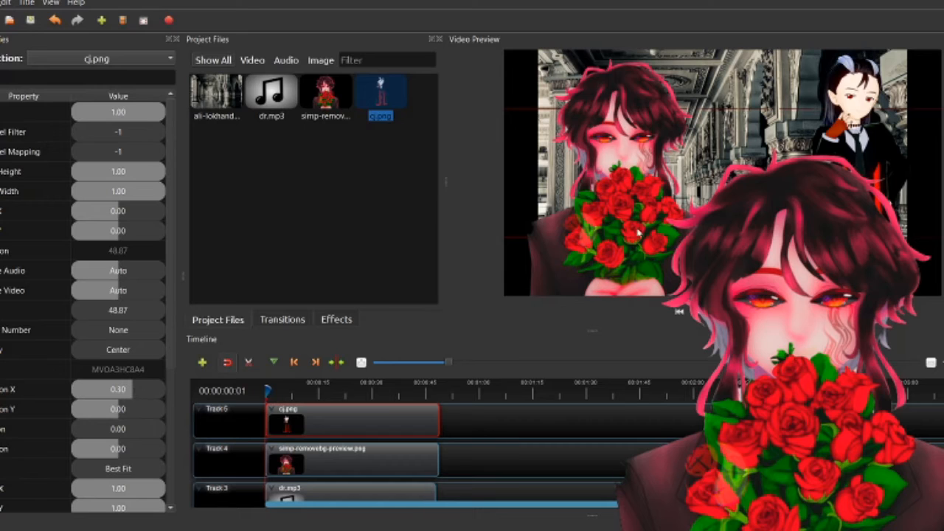
- Set the simp-removebg-preview.png clip's Location X to -0.32 and return the playhead to the start
{"action": "left_click", "coordinate": [272, 451]}
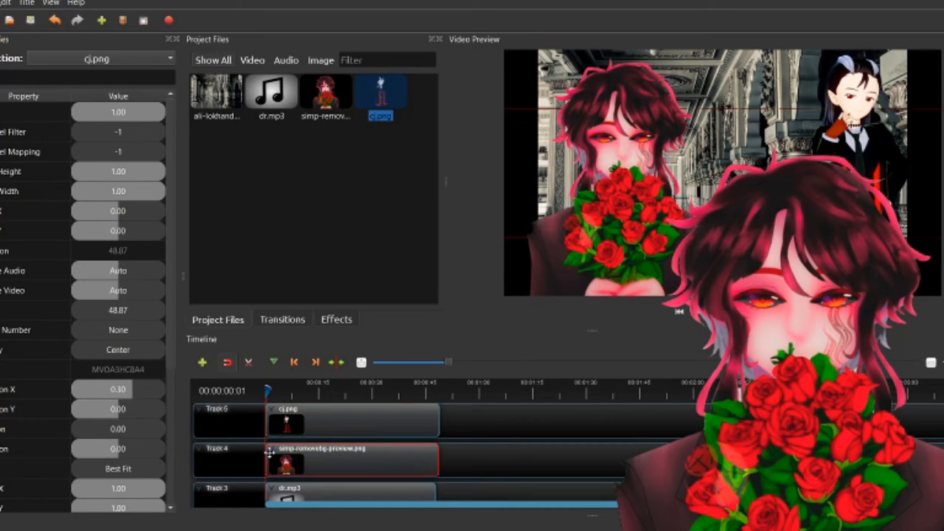
{"action": "left_click", "coordinate": [118, 408]}
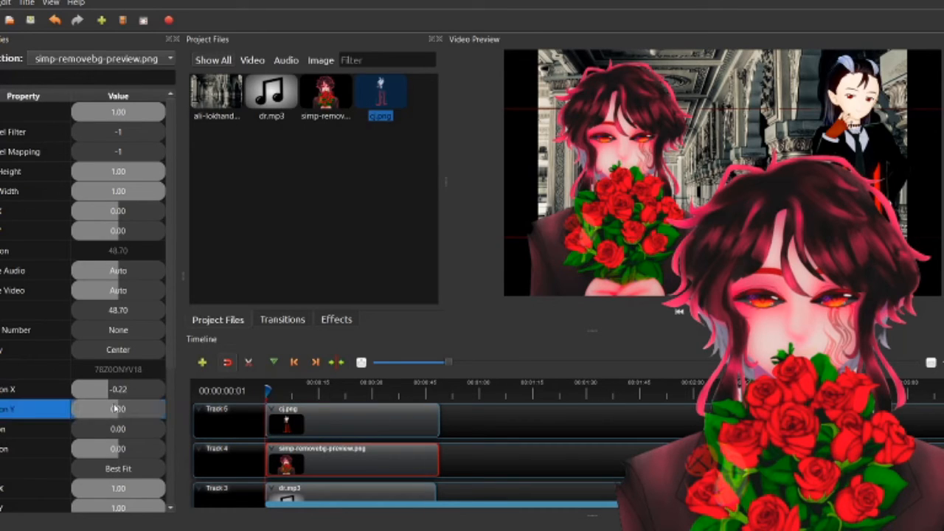
{"action": "left_click_drag", "start_coordinate": [115, 391], "coordinate": [104, 388]}
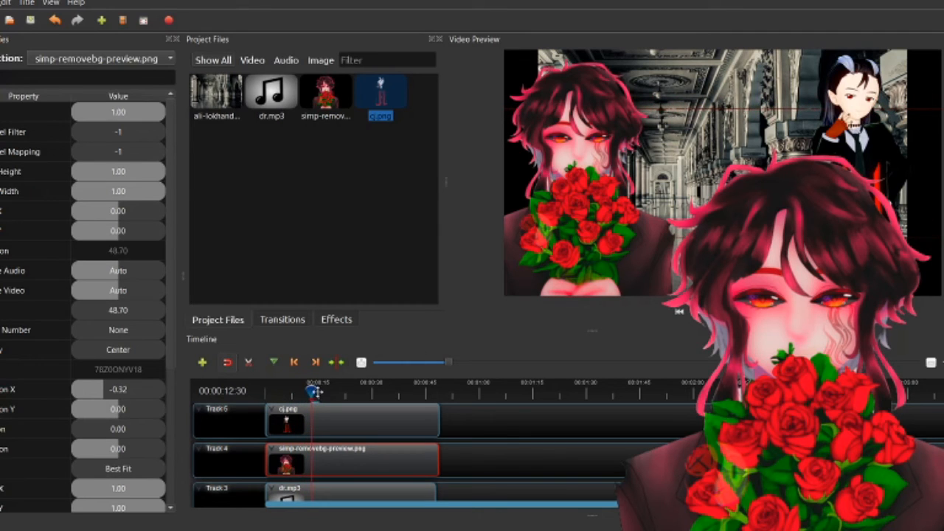
{"action": "left_click", "coordinate": [267, 390]}
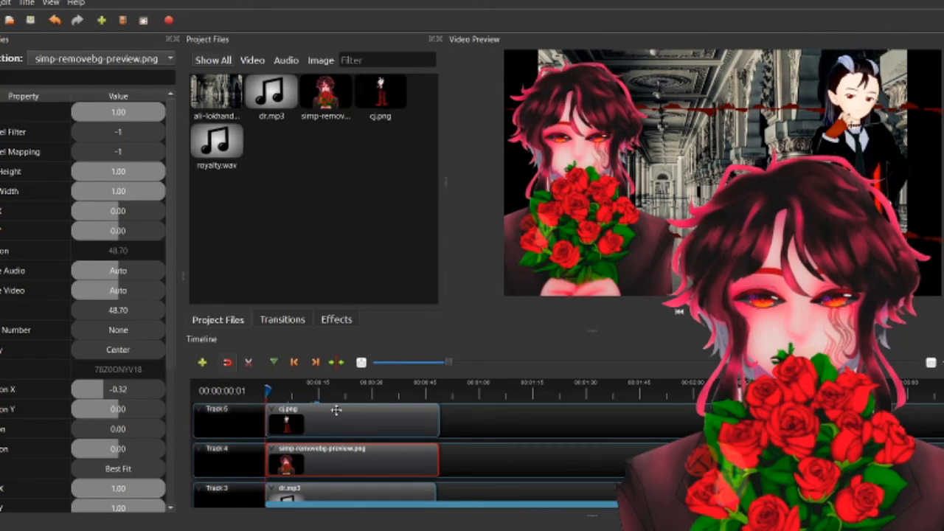
- Place royalty.wav at the start of Track 1 as background music and return the playhead to the start
{"action": "scroll", "coordinate": [336, 416], "scroll_direction": "down", "scroll_amount": 2}
{"action": "scroll", "coordinate": [333, 421], "scroll_direction": "down", "scroll_amount": 2}
{"action": "left_click_drag", "start_coordinate": [220, 166], "coordinate": [233, 470]}
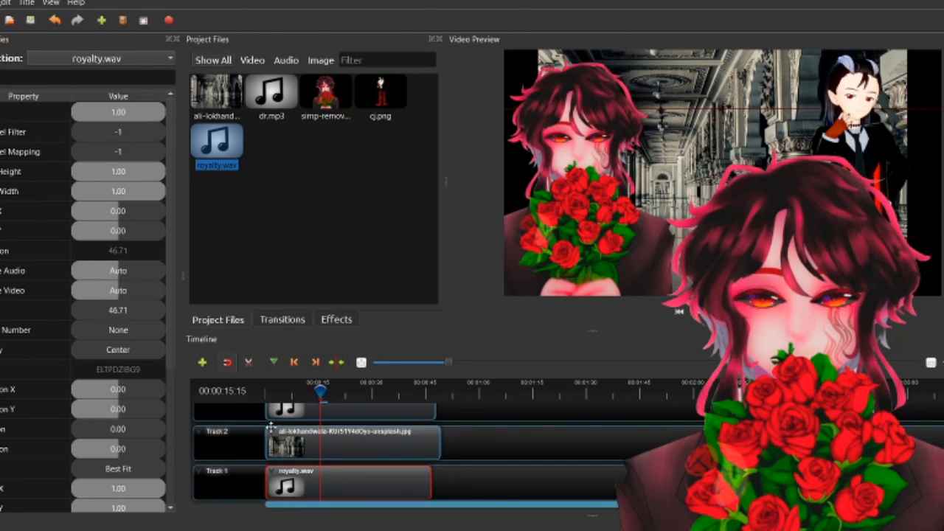
{"action": "left_click_drag", "start_coordinate": [318, 396], "coordinate": [262, 397]}
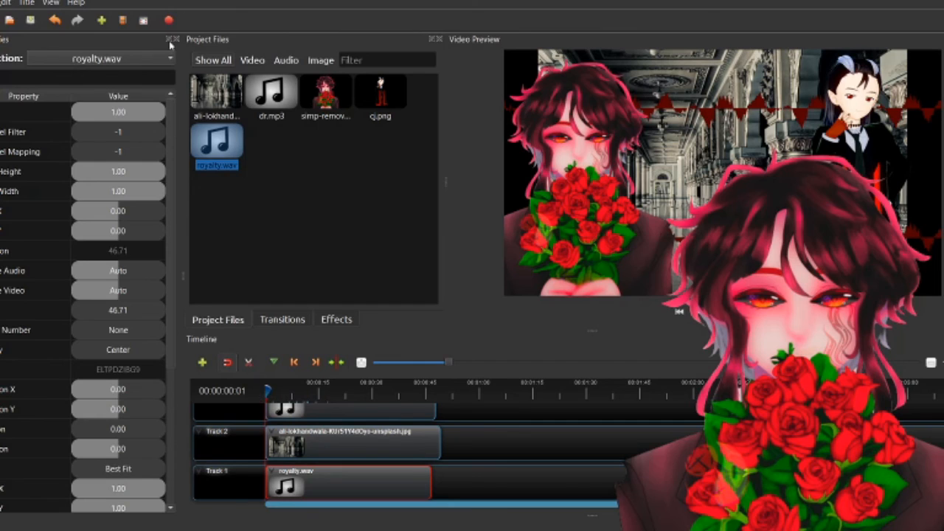